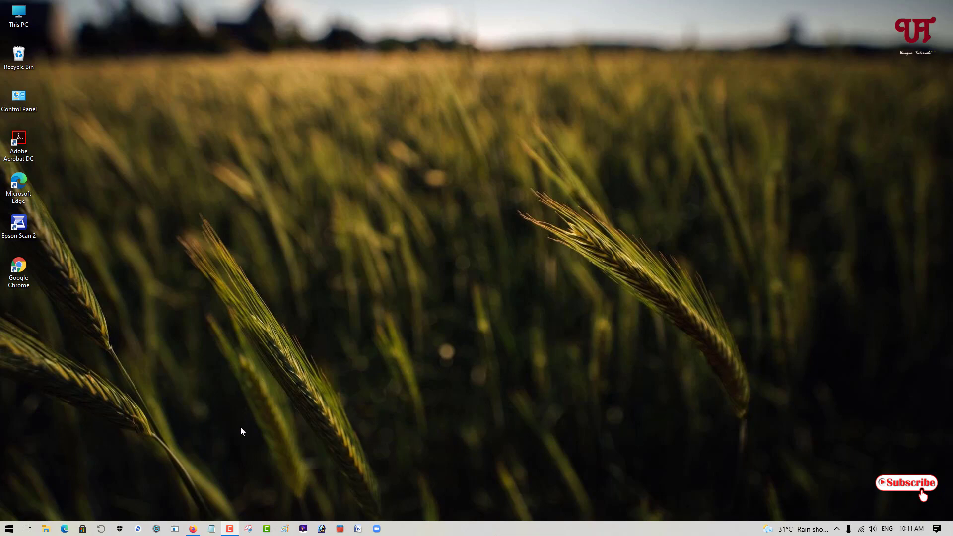
Switch to Firefox, download the Free EXE Lock installer from freeexelock.com and close the browser.
left_click(194, 529)
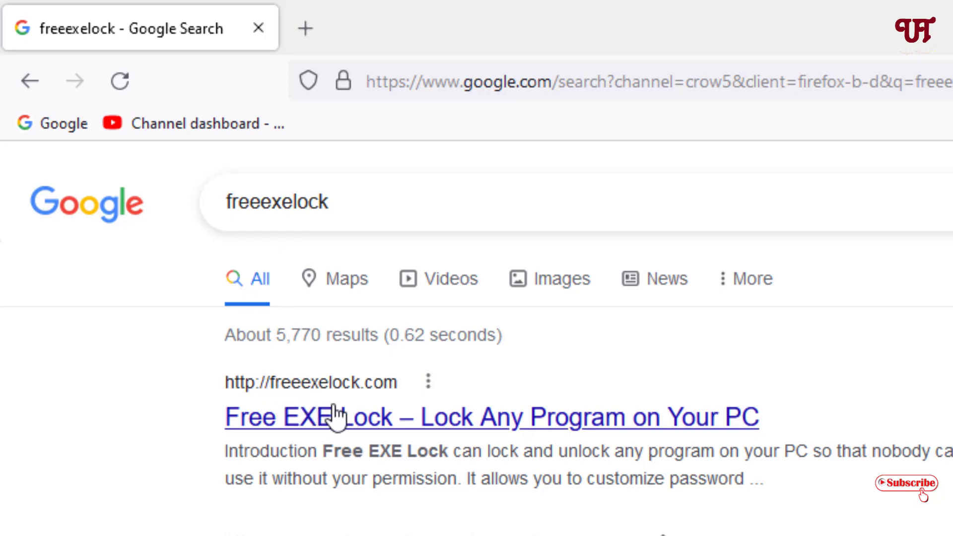
left_click(348, 435)
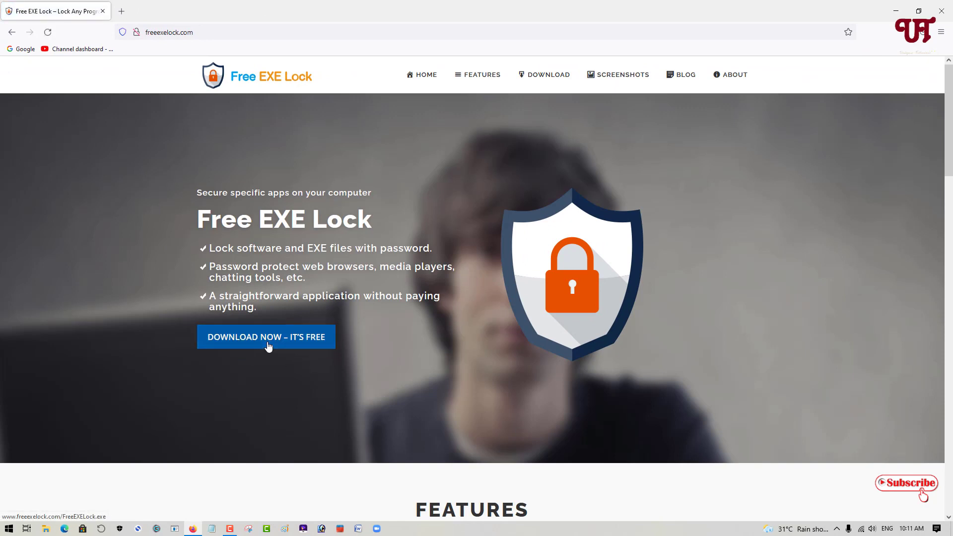
left_click(269, 346)
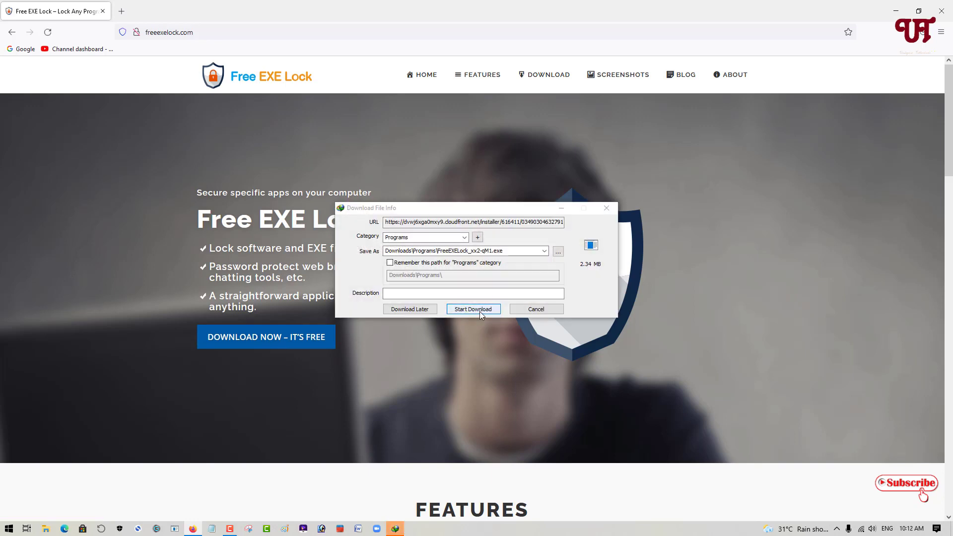
left_click(473, 310)
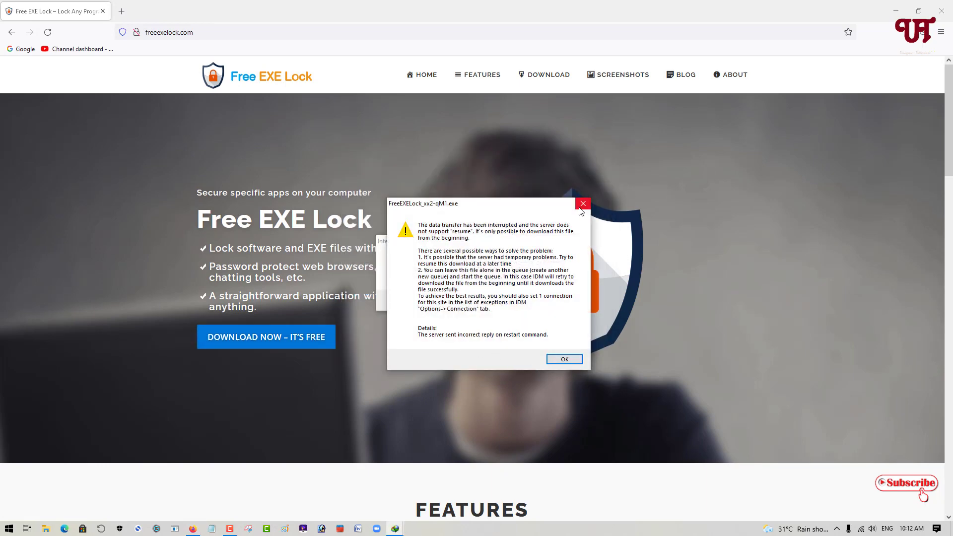
left_click(582, 204)
left_click(565, 300)
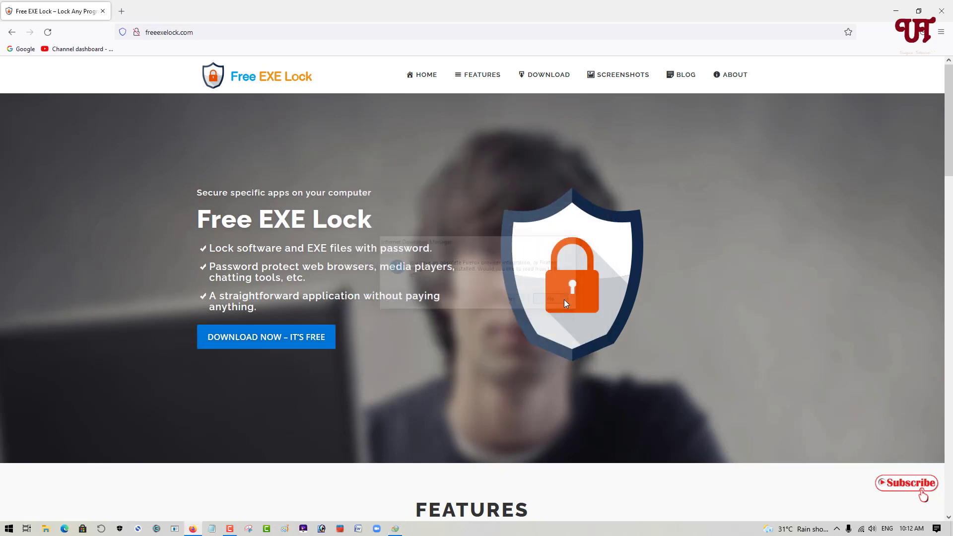
left_click(946, 9)
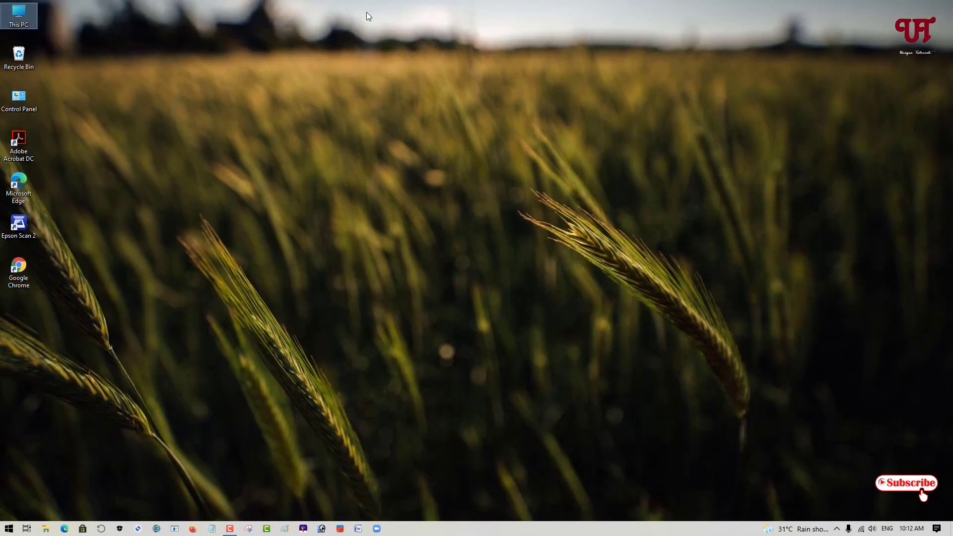
Run the downloaded FreeEXELock installer from the Programs folder in Downloads, choosing English as the setup language.
double_click(21, 21)
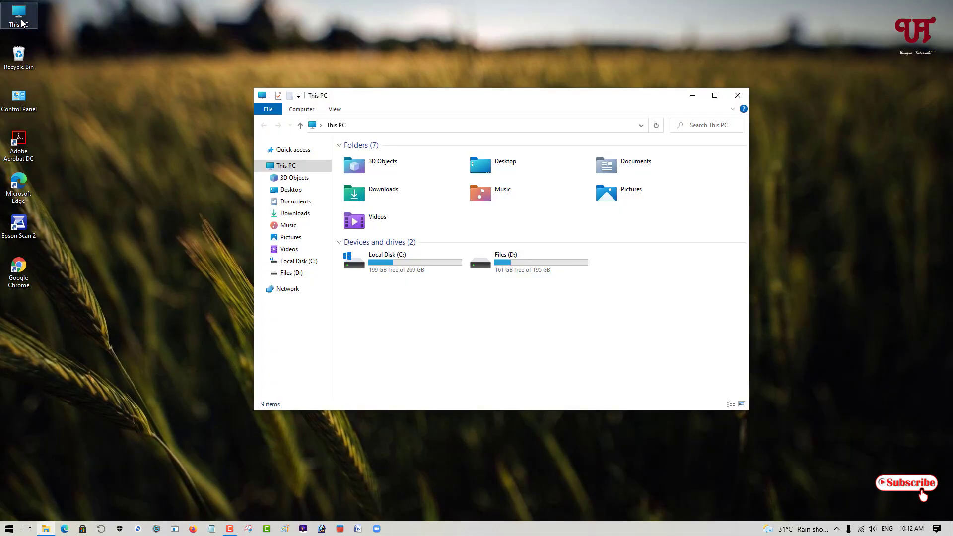
double_click(386, 196)
double_click(388, 198)
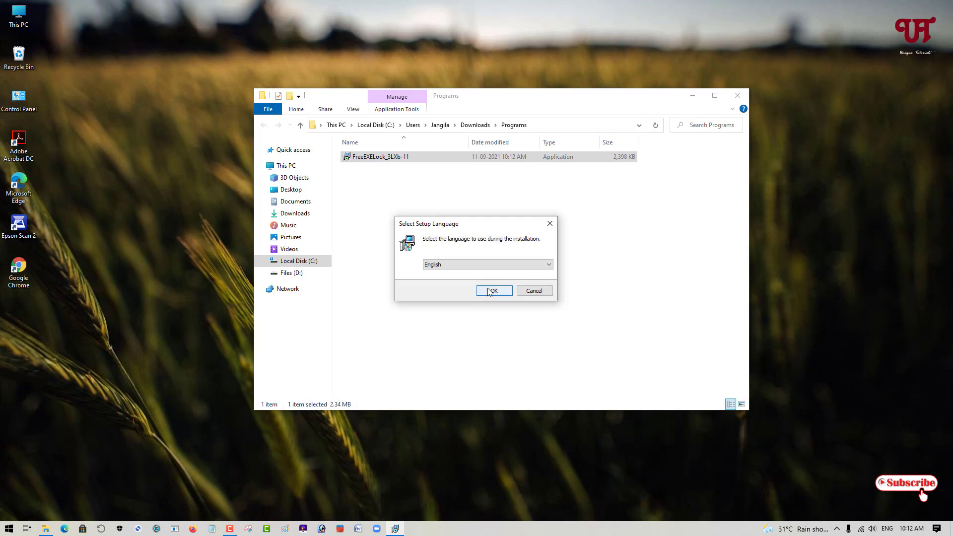
left_click(492, 291)
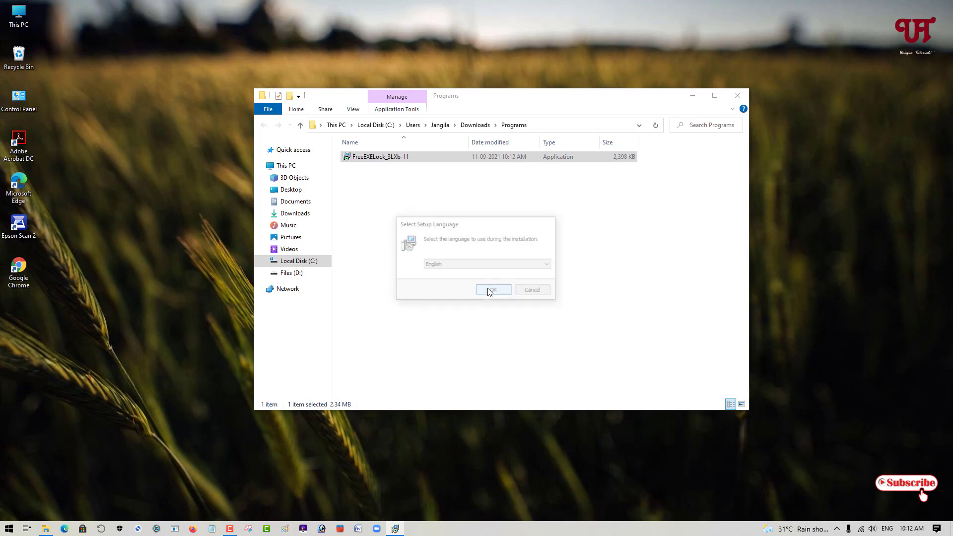
left_click(738, 97)
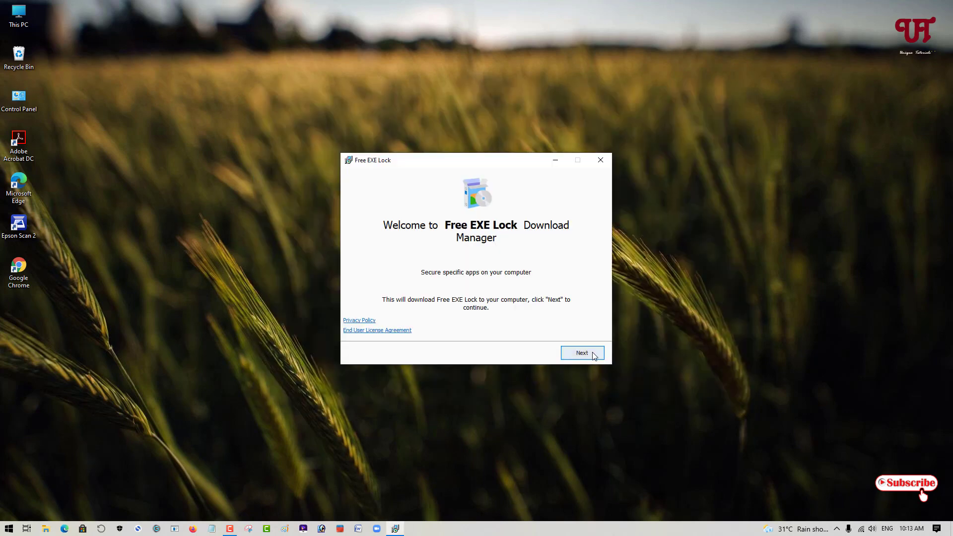
Download Free EXE Lock through its download manager, declining the RAV Antivirus offer, and run the downloaded file.
left_click(582, 353)
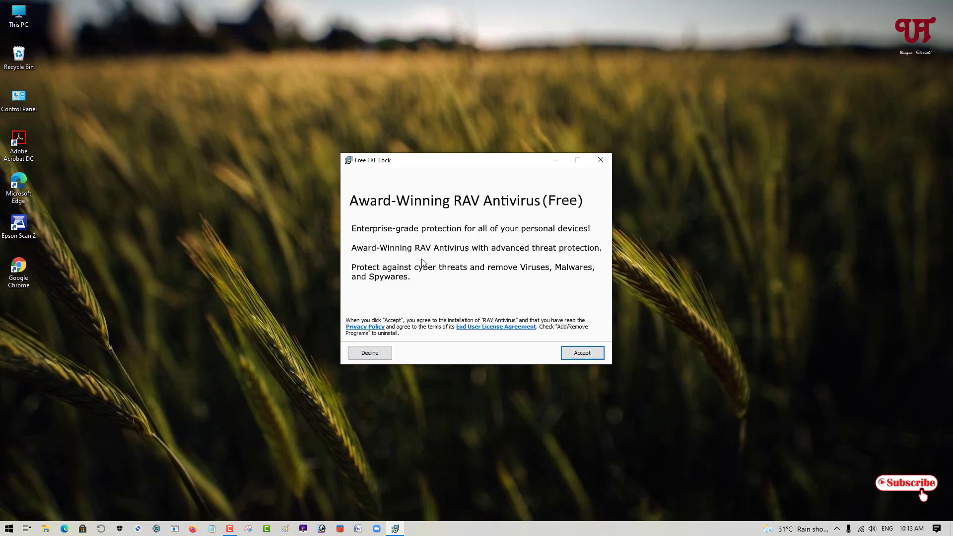
left_click(363, 356)
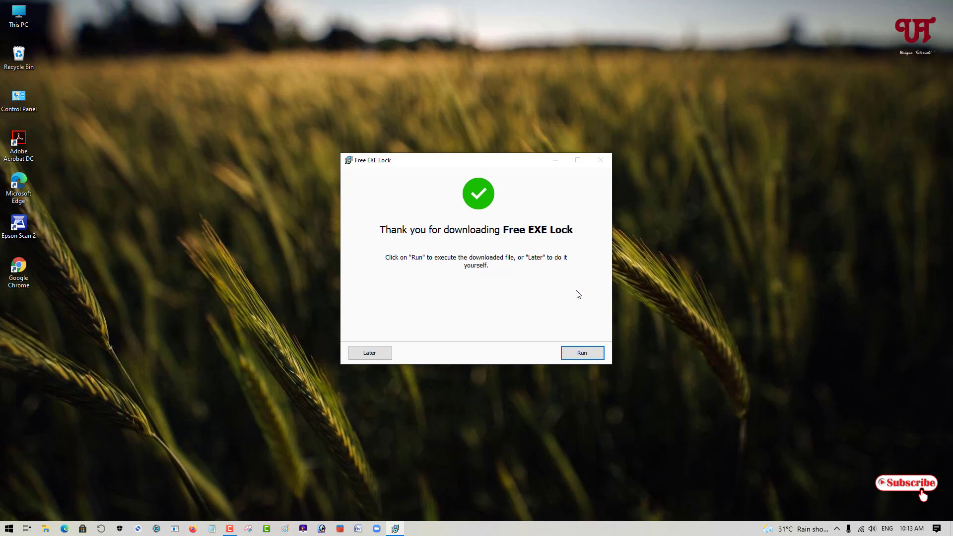
left_click(582, 353)
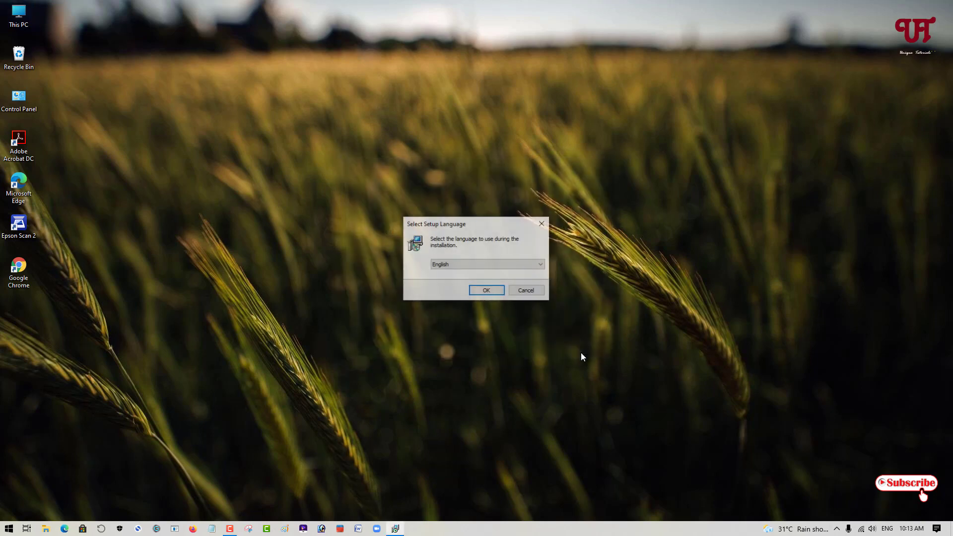
Install Free EXE Lock in English to C:\Program Files (x86)\Free EXE Lock, cancel the RelevantKnowledge offer, and launch the program.
left_click(492, 296)
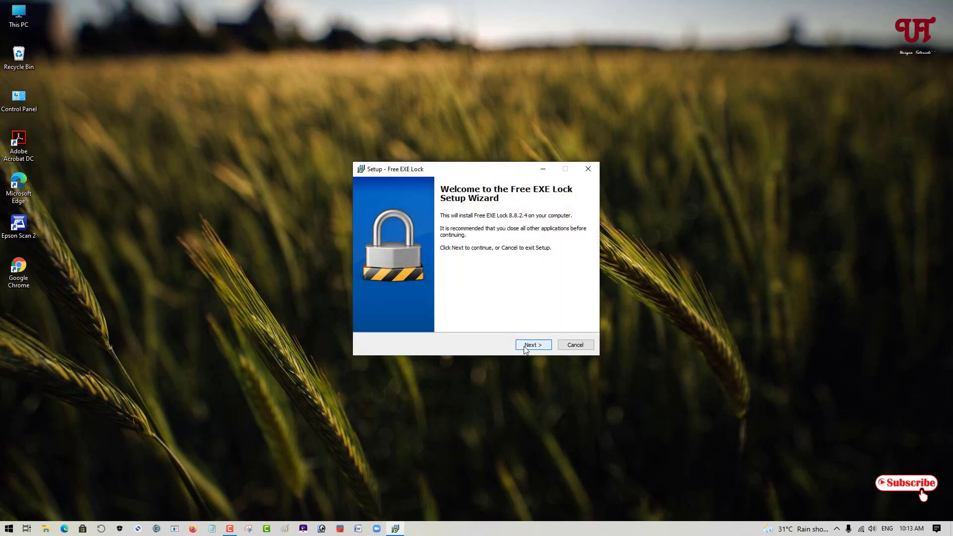
left_click(526, 349)
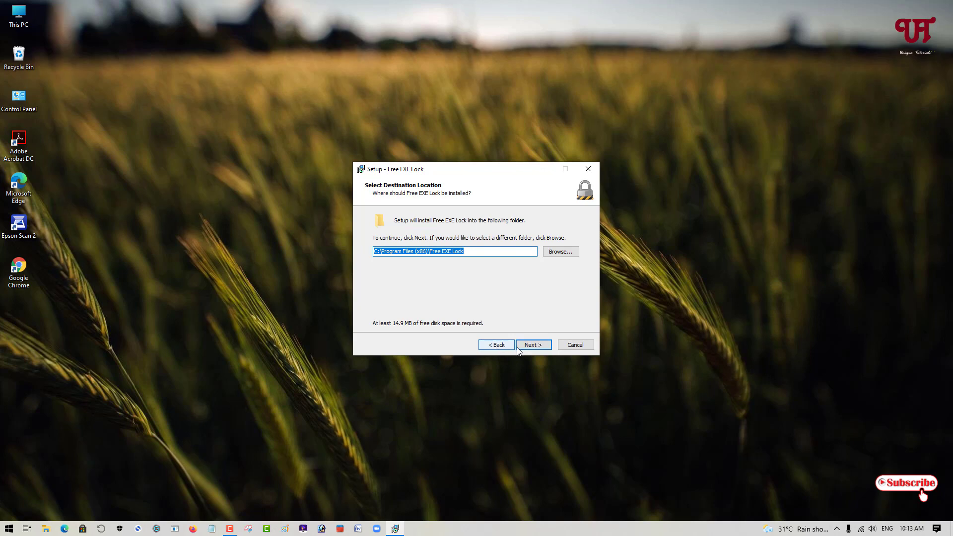
left_click(533, 345)
left_click(532, 344)
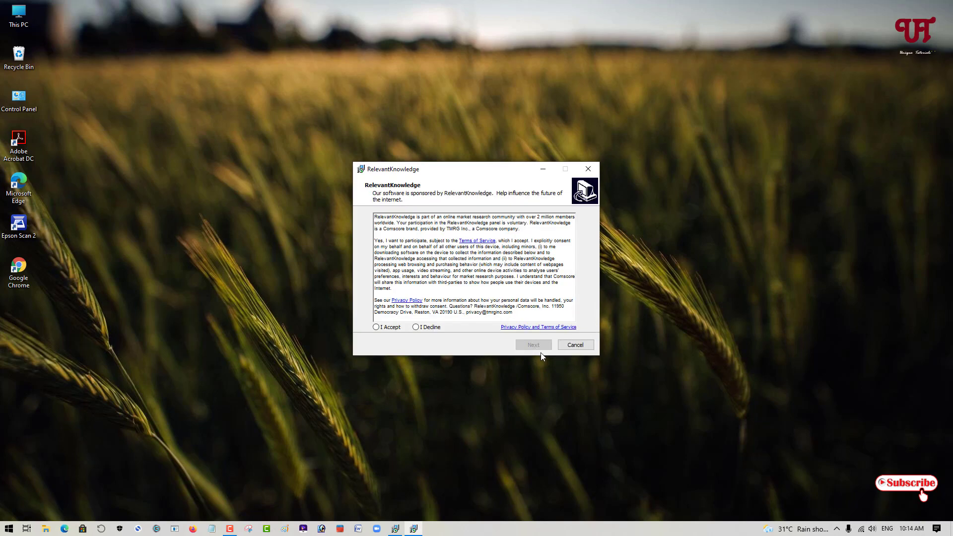
left_click(578, 345)
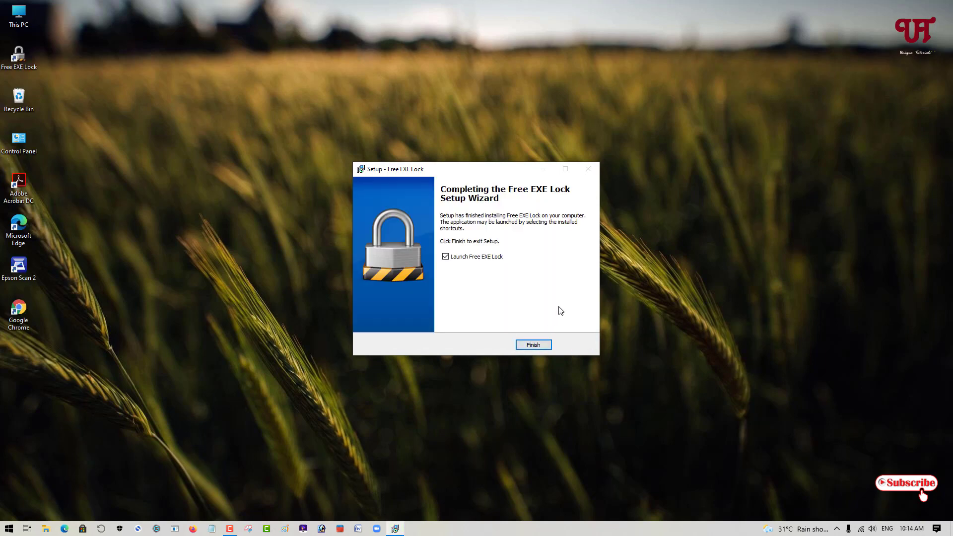
left_click(532, 349)
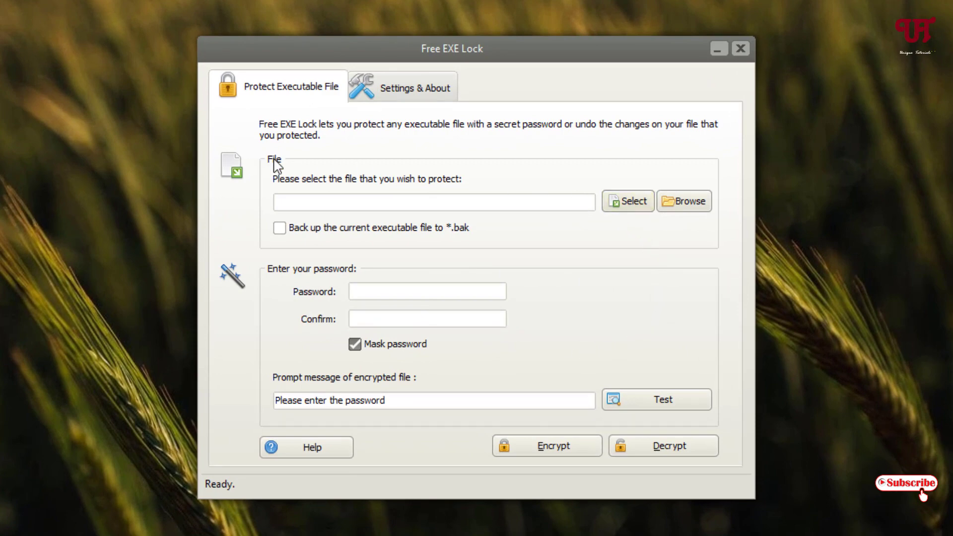
Check that Microsoft Edge opens without a password, and choose its desktop shortcut as the file to protect.
left_click(635, 207)
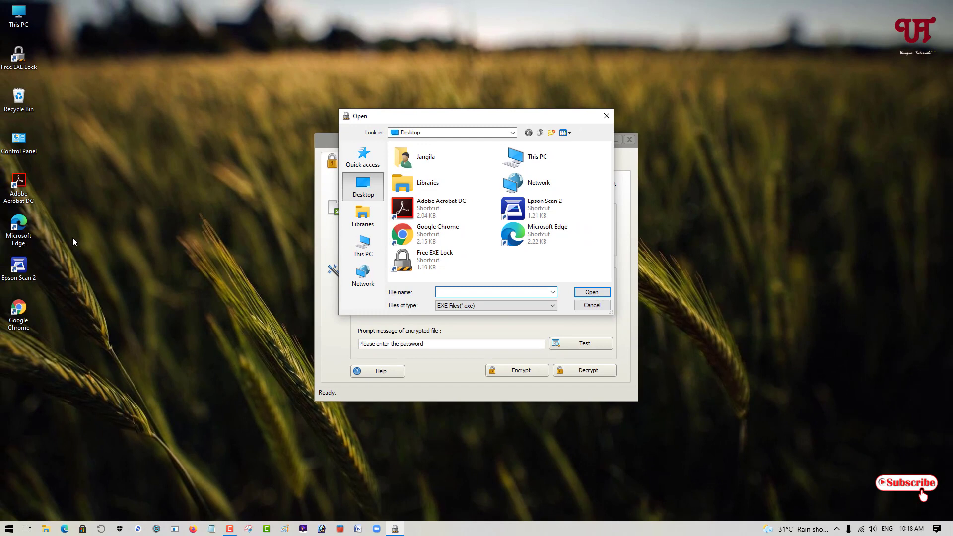
double_click(14, 237)
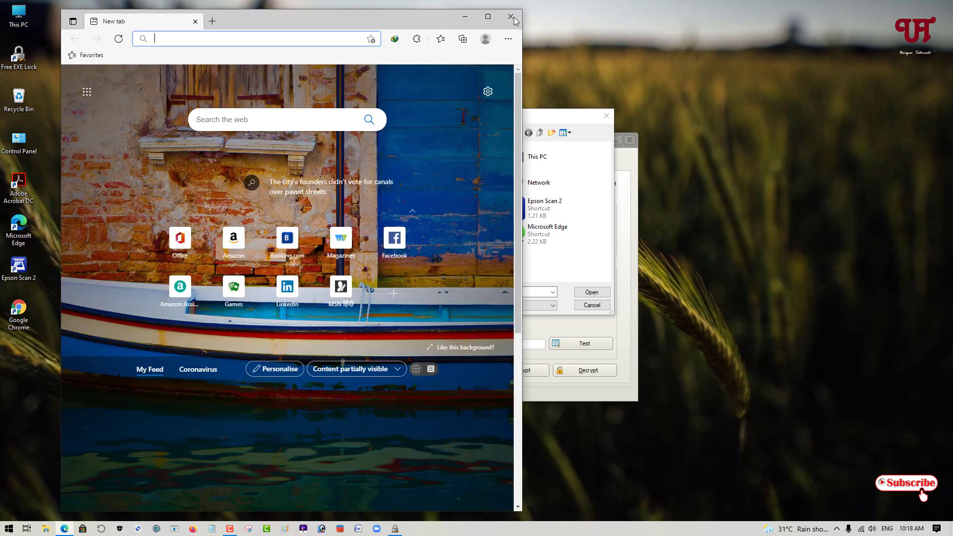
left_click(511, 16)
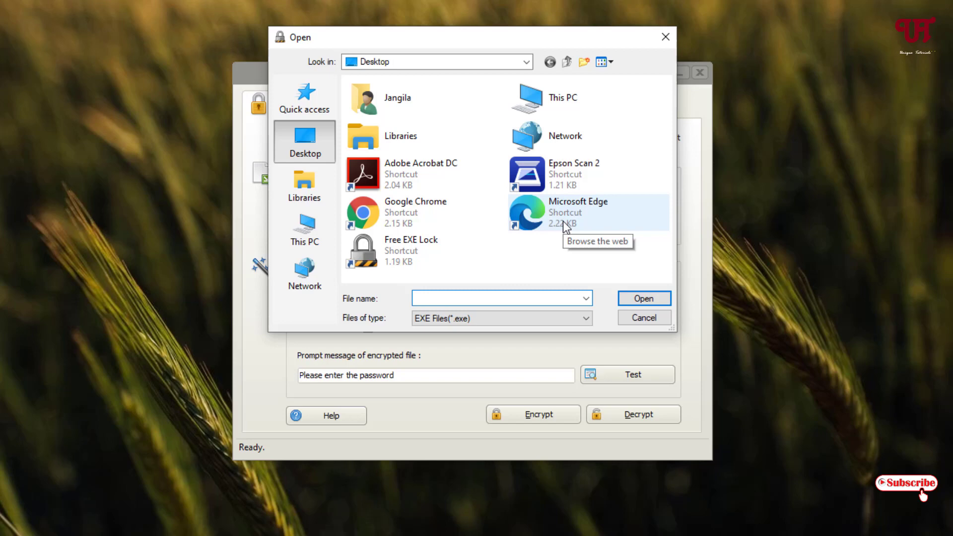
left_click(538, 240)
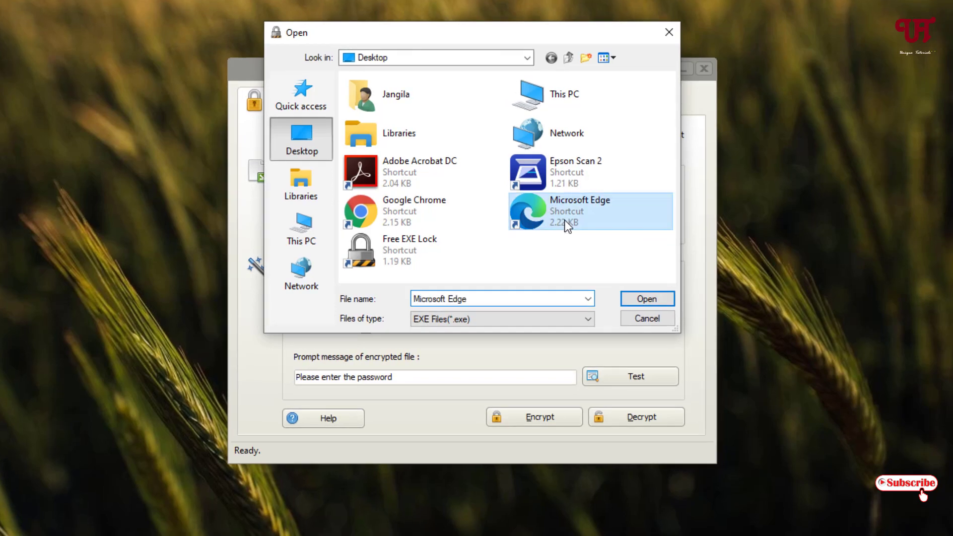
left_click(651, 299)
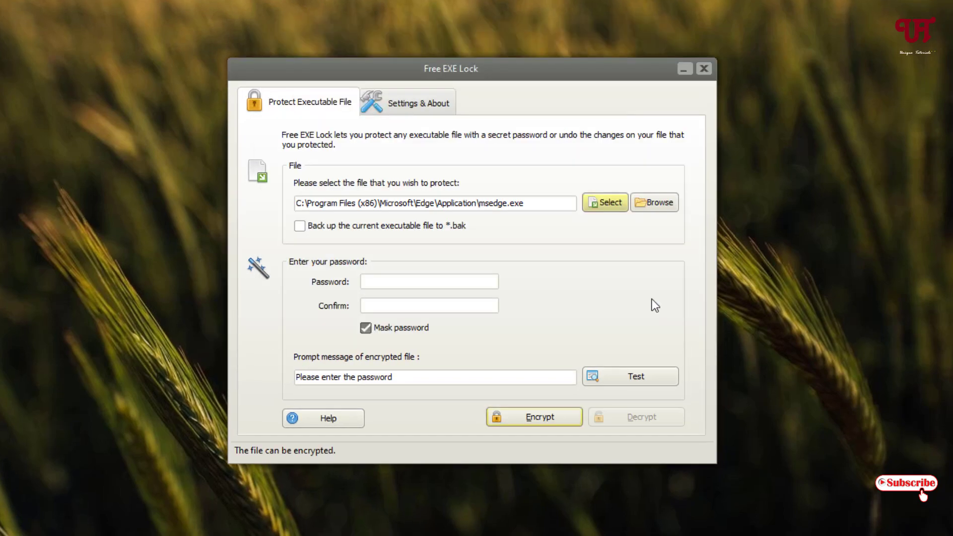
Enter and confirm the protection password for msedge.exe.
left_click(387, 281)
type("******")
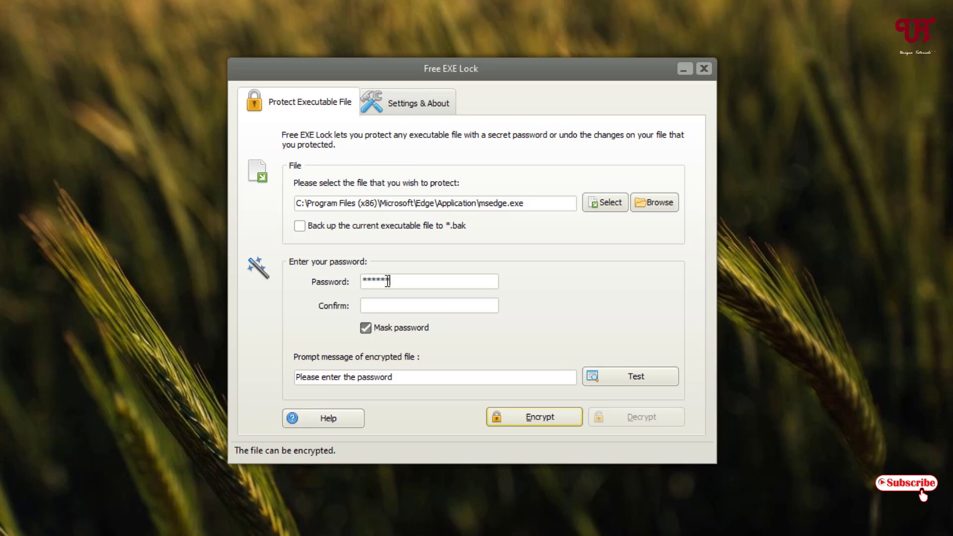
left_click(380, 307)
type("*")
left_click(380, 307)
type("*****")
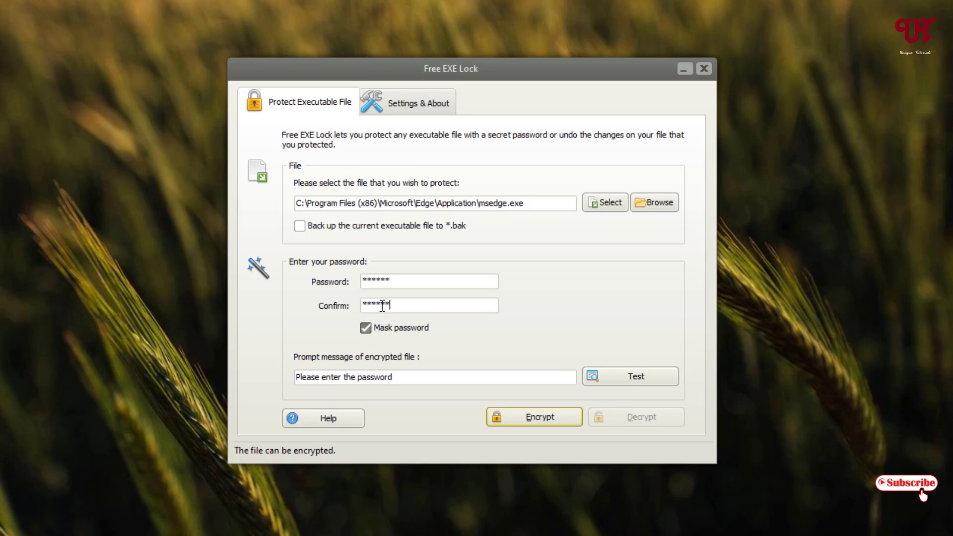
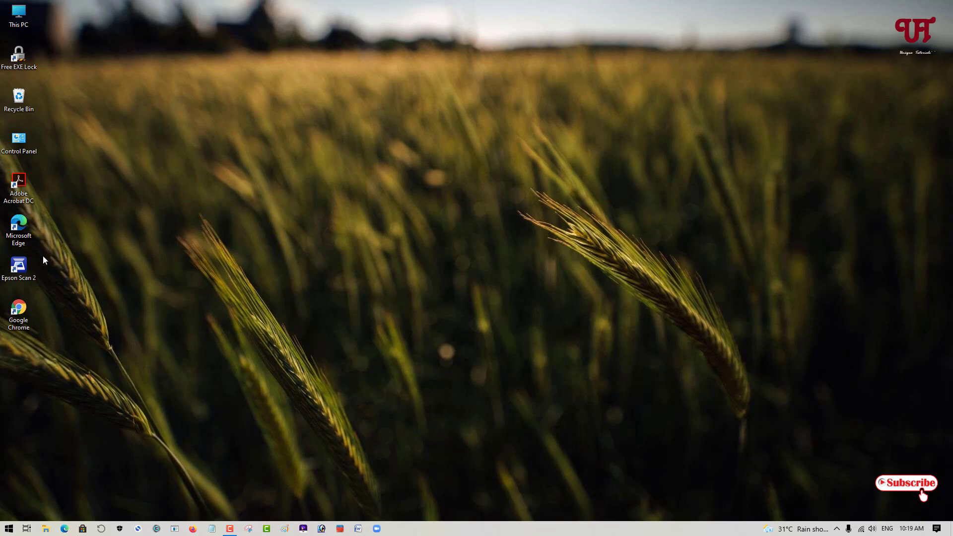
Test the lock by launching Microsoft Edge from the desktop and submitting a password in the Exe Lock prompt.
double_click(20, 233)
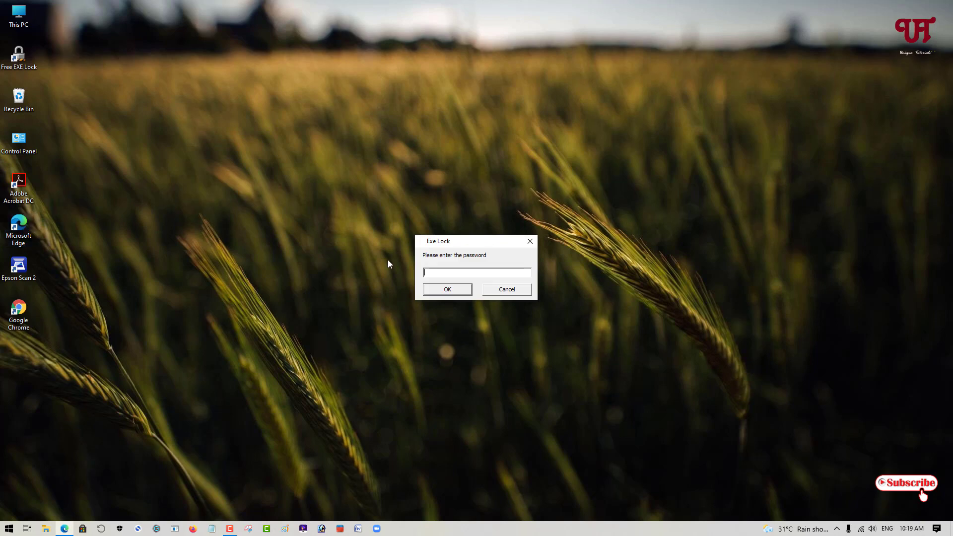
type("*******")
left_click(449, 289)
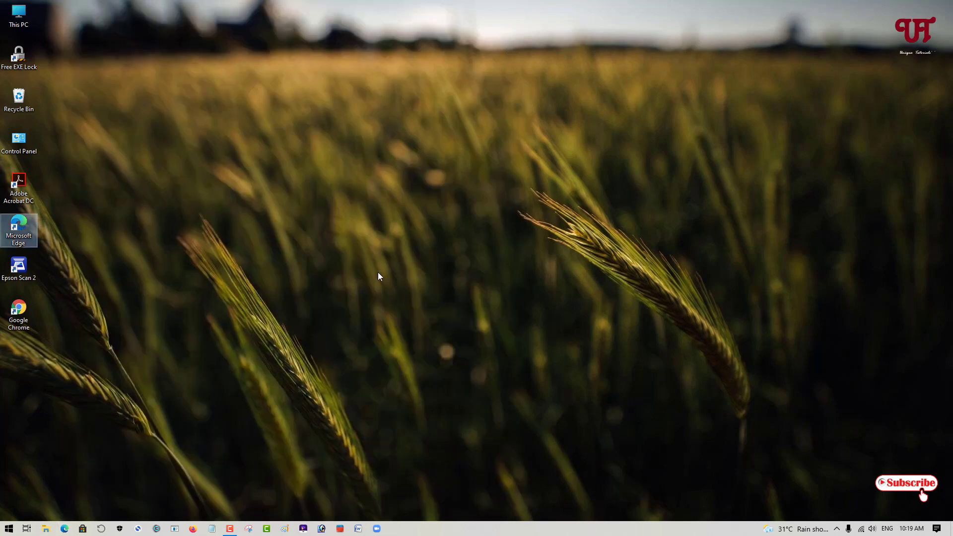
left_click(377, 273)
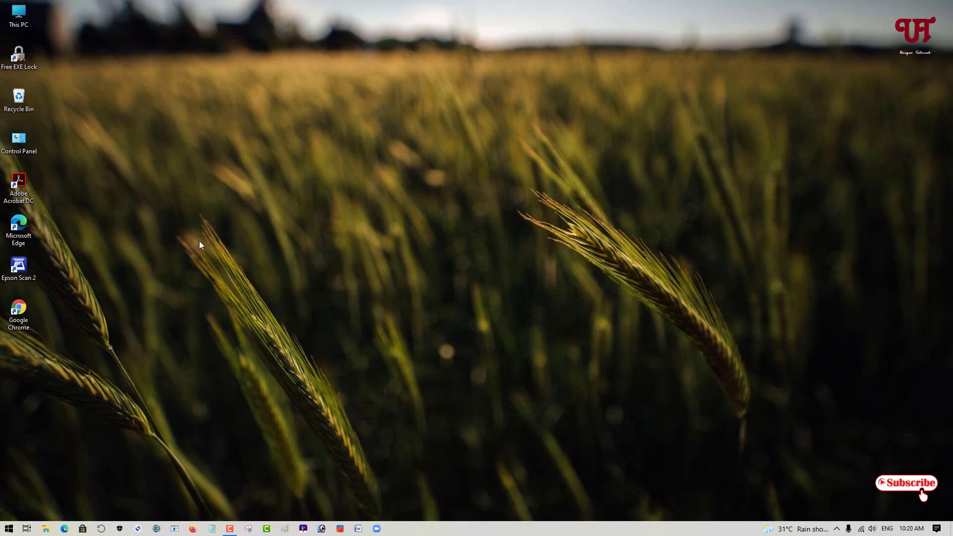
Browse in File Explorer to C:\Program Files (x86)\Microsoft\Edge\Application.
double_click(31, 24)
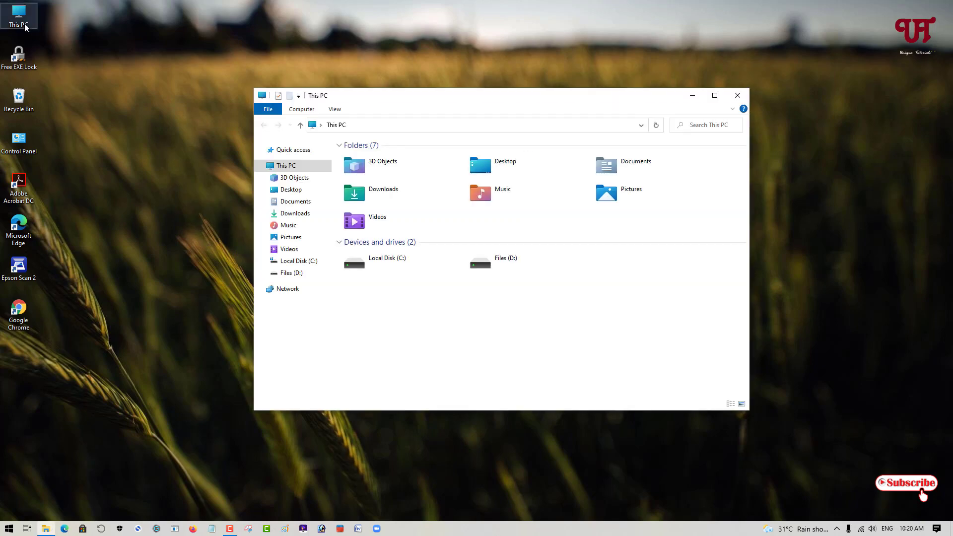
double_click(411, 269)
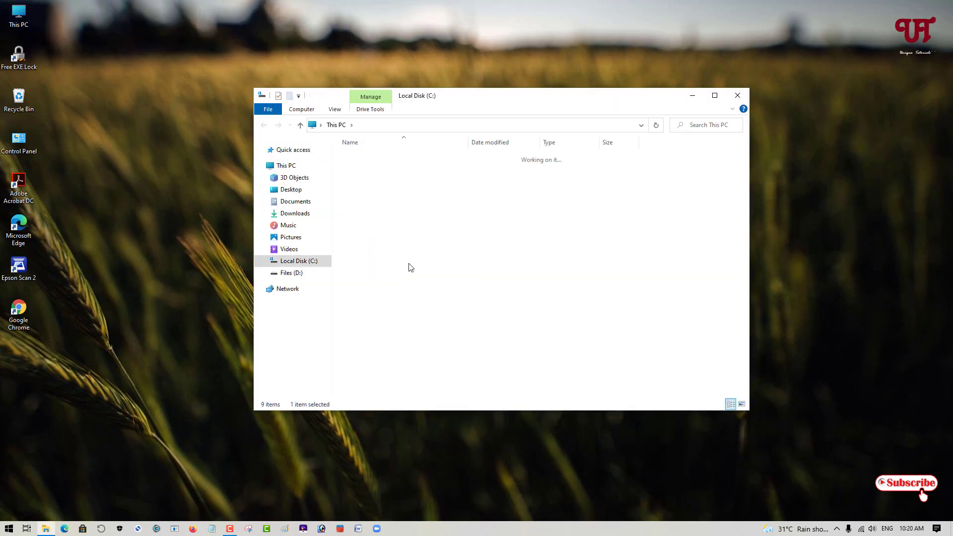
left_click(373, 189)
double_click(362, 199)
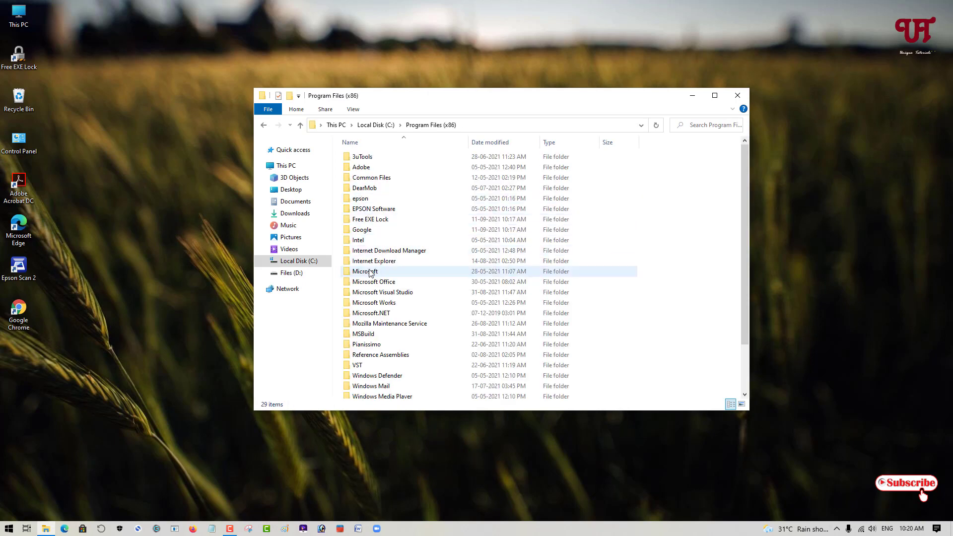
double_click(368, 272)
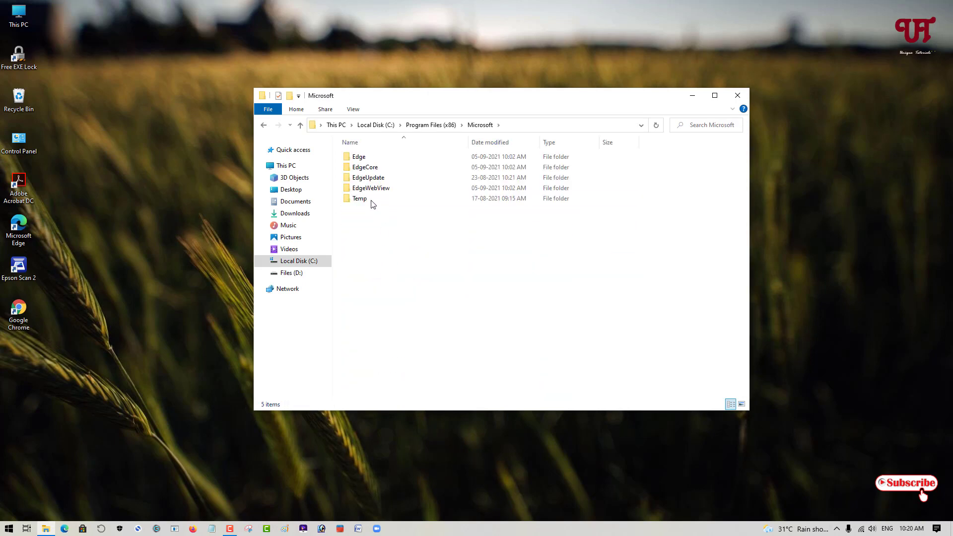
double_click(359, 160)
double_click(360, 159)
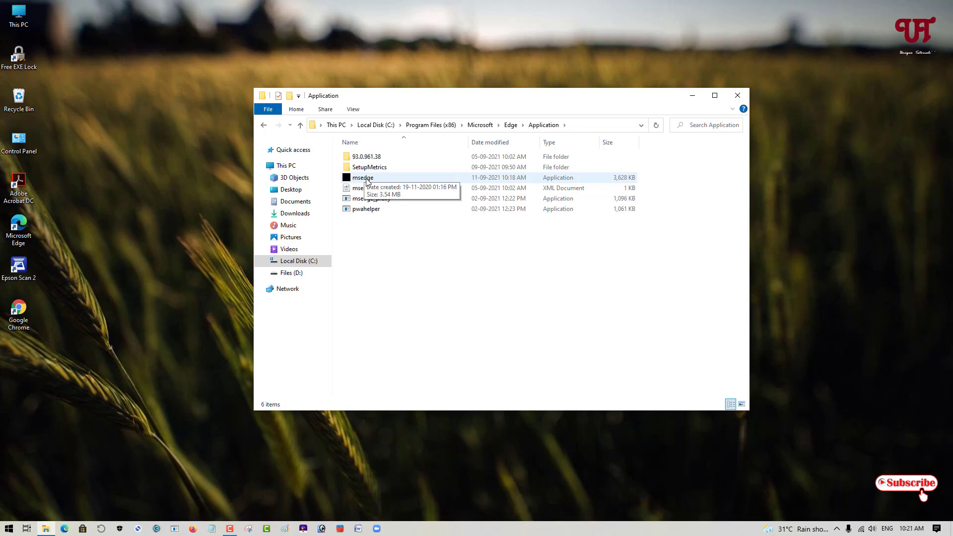
Test the lock by running msedge from its Application folder, then dismiss the password prompt and close File Explorer.
double_click(366, 180)
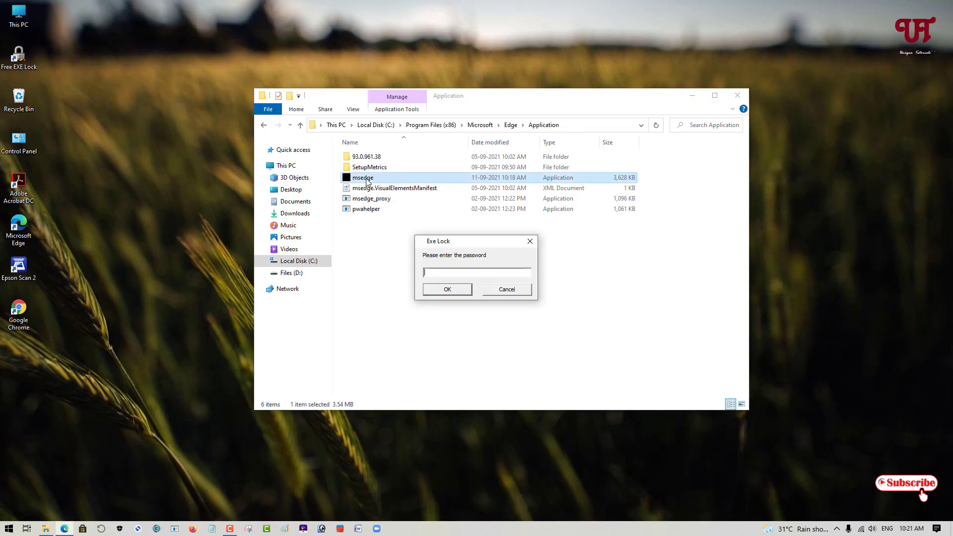
left_click(529, 241)
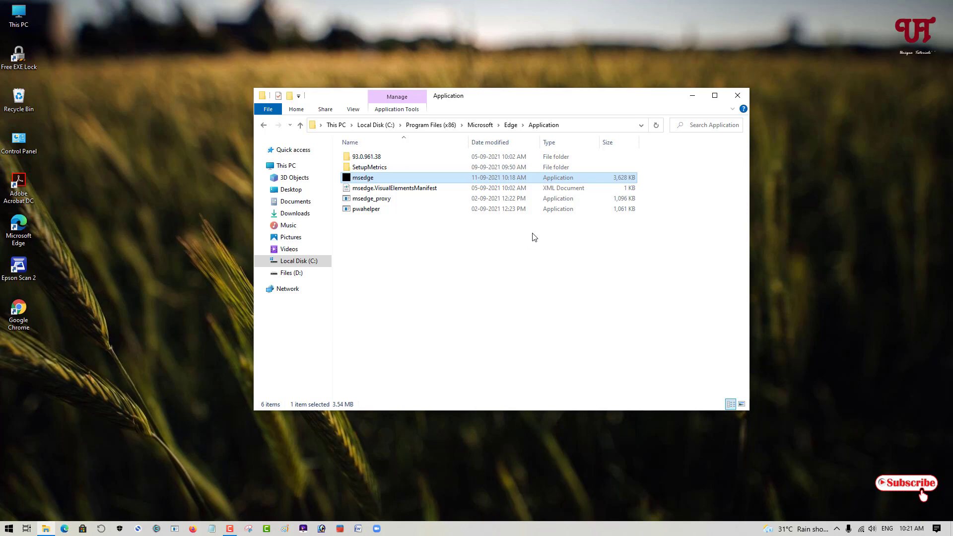
left_click(729, 97)
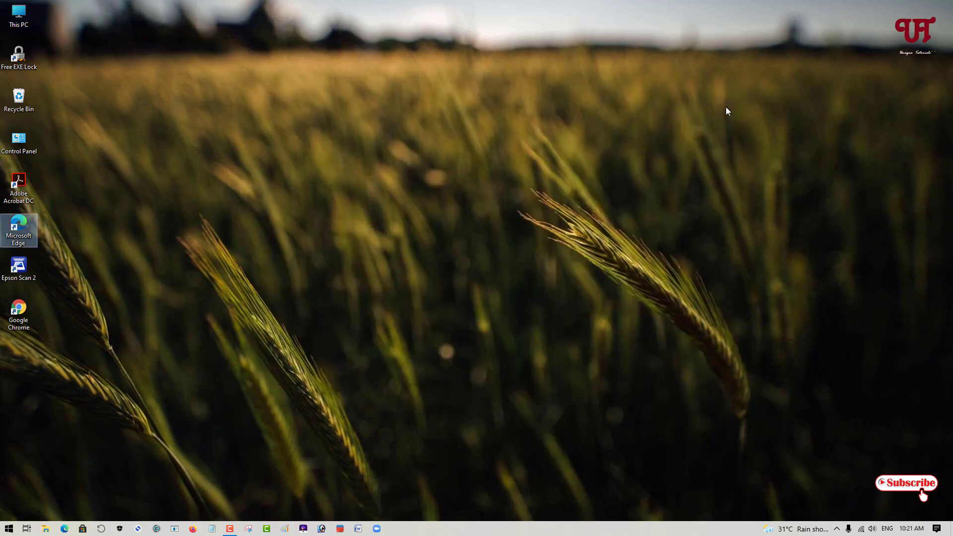